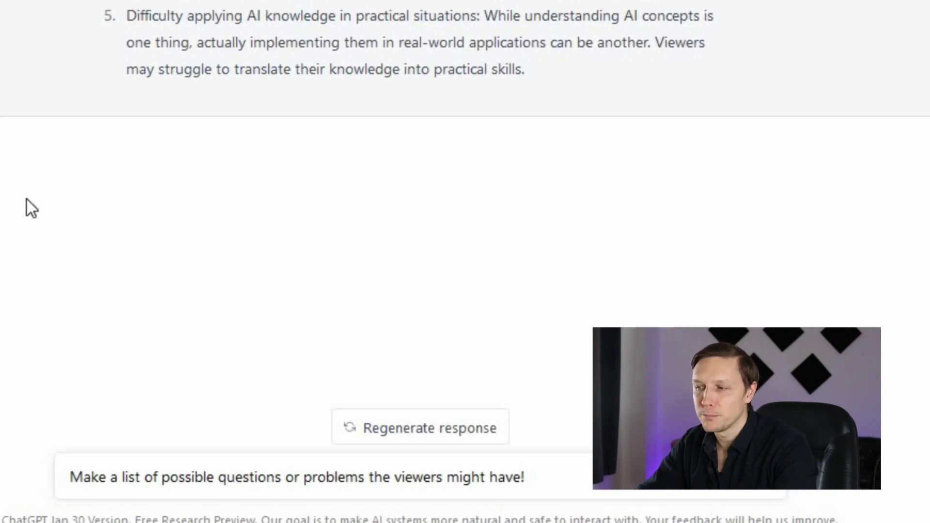
# Send the viewer-questions prompt, then resubmit 'Write 10 more!' after the error and review the answers.
pyautogui.press('Return')
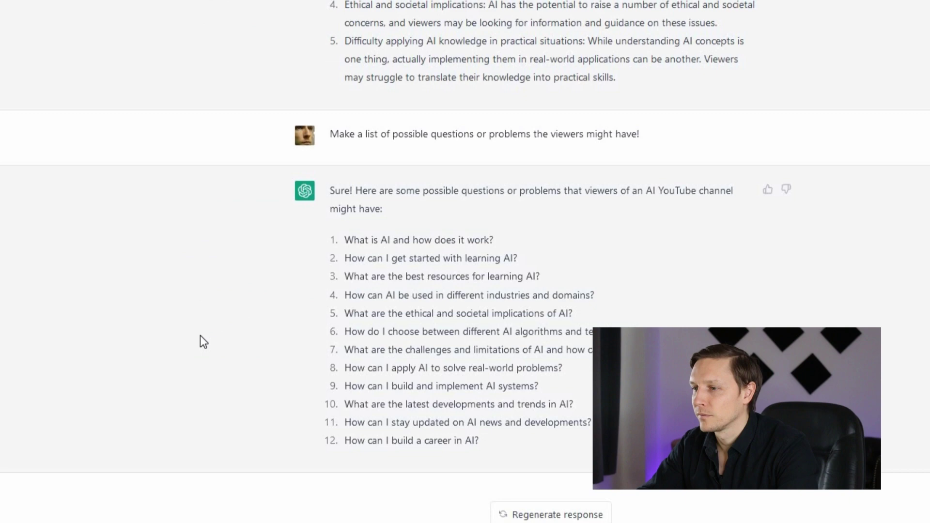
pyautogui.click(519, 474)
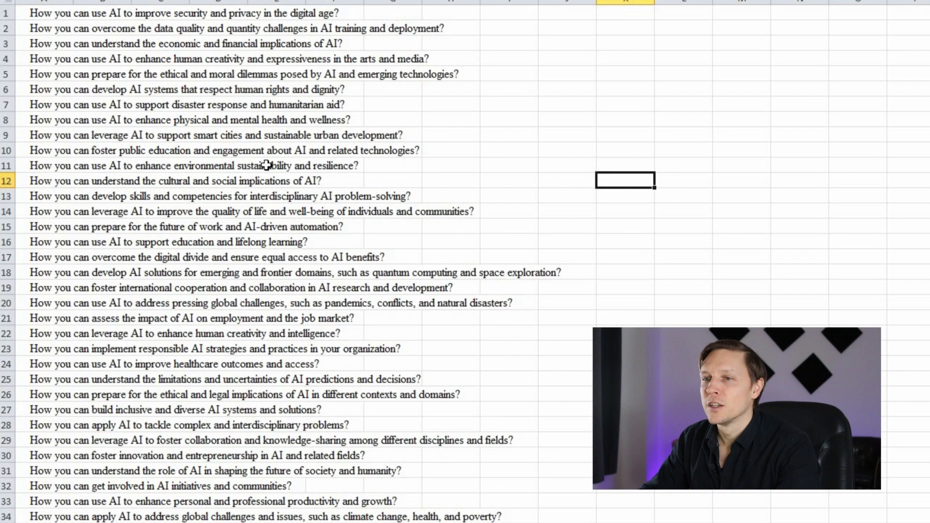
pyautogui.scroll(-11, 251, 161)
pyautogui.scroll(-16, 251, 161)
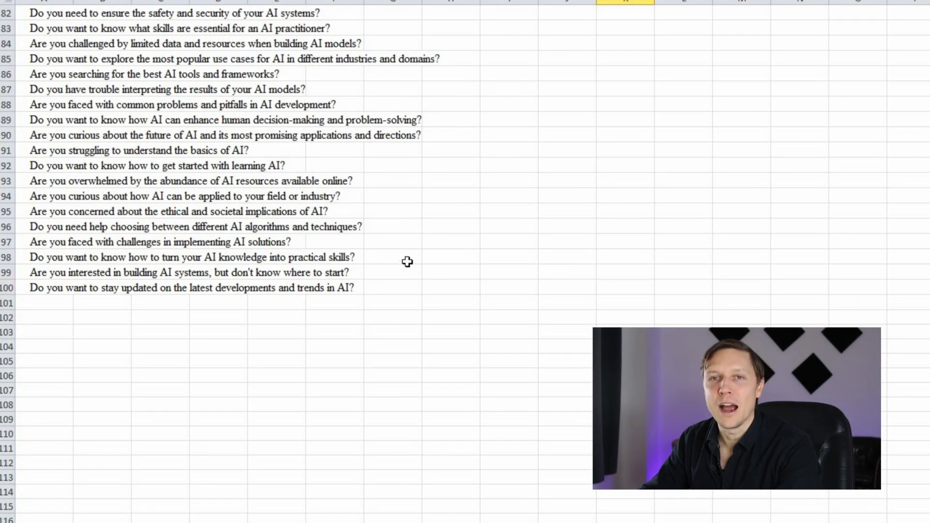
pyautogui.scroll(20, 489, 256)
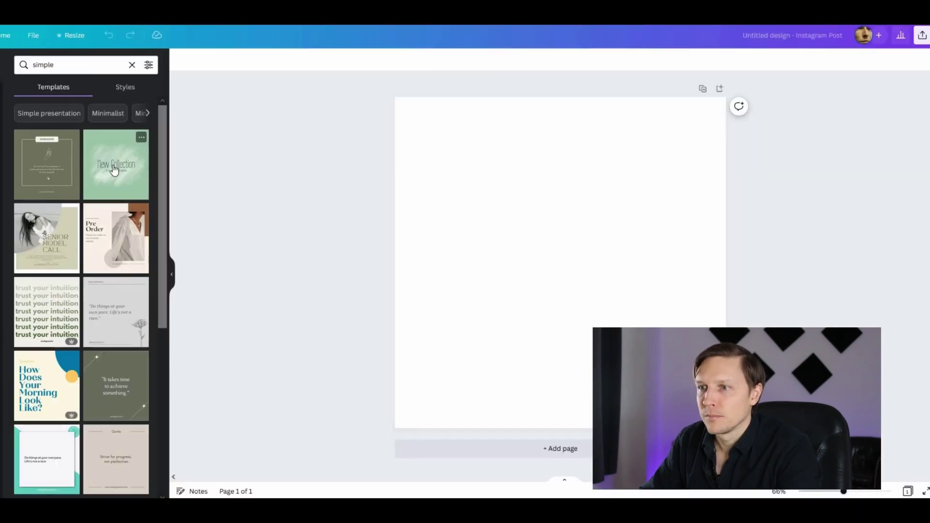
# Apply the green New Collection template, shrink the AIB logo into the corner, and search Elements for a background photo.
pyautogui.click(116, 164)
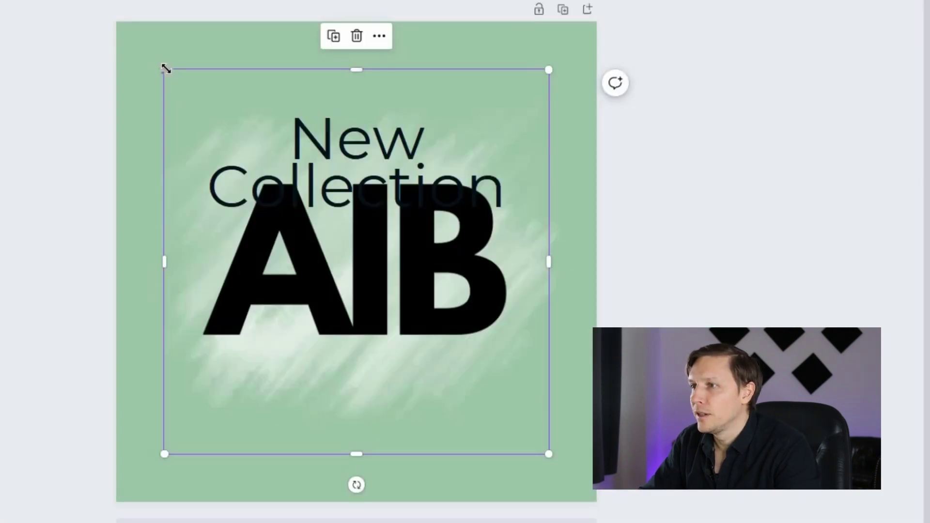
pyautogui.moveTo(167, 69); pyautogui.dragTo(469, 373)
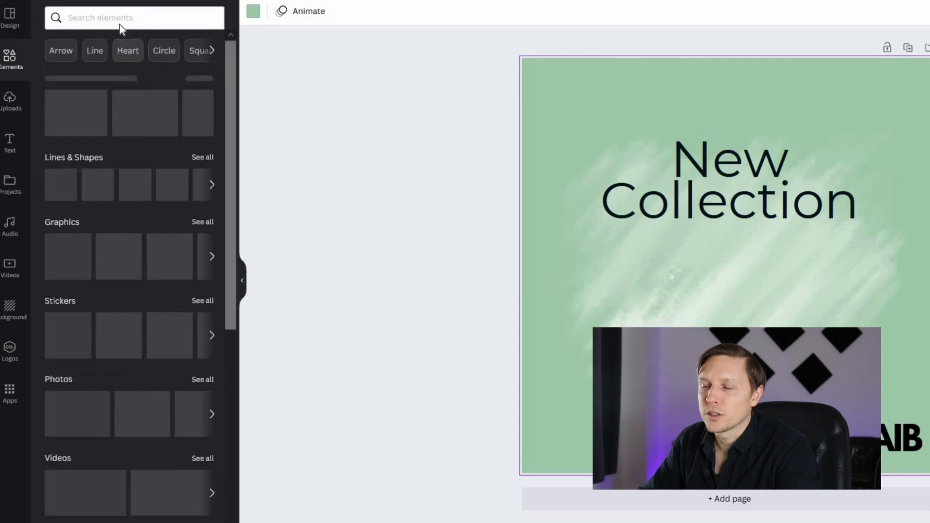
pyautogui.click(117, 19)
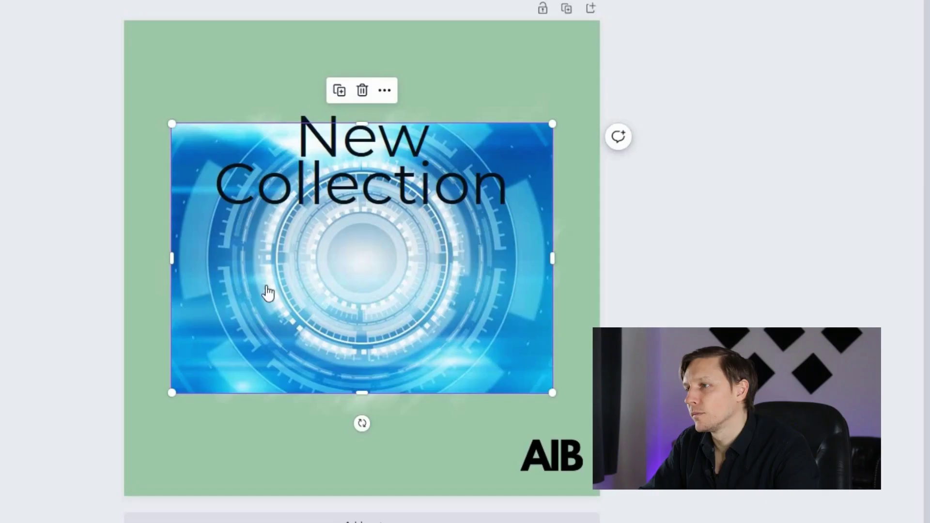
pyautogui.rightClick(266, 292)
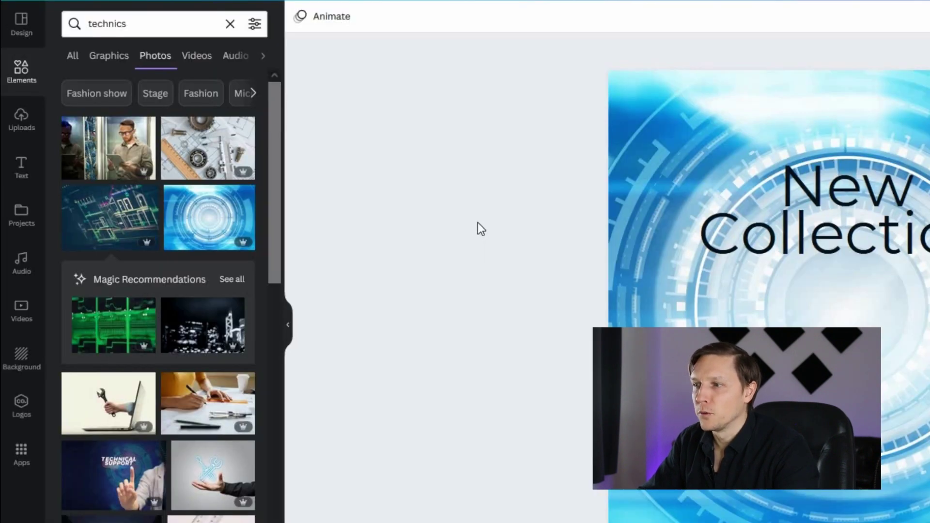
# Open the Bulk create app via an Apps search for 'bulk' and enter the 100 AI questions manually.
pyautogui.click(19, 458)
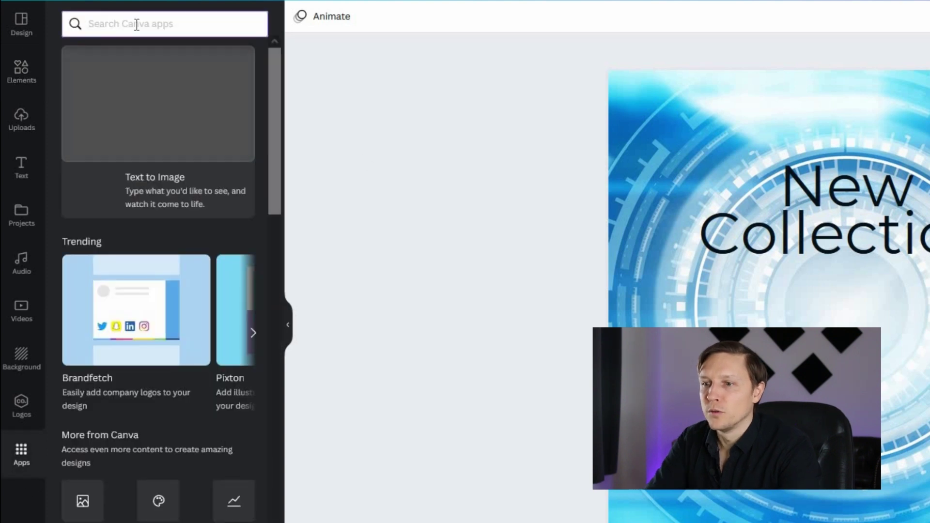
pyautogui.click(137, 23)
pyautogui.write('bulk')
pyautogui.press('Return')
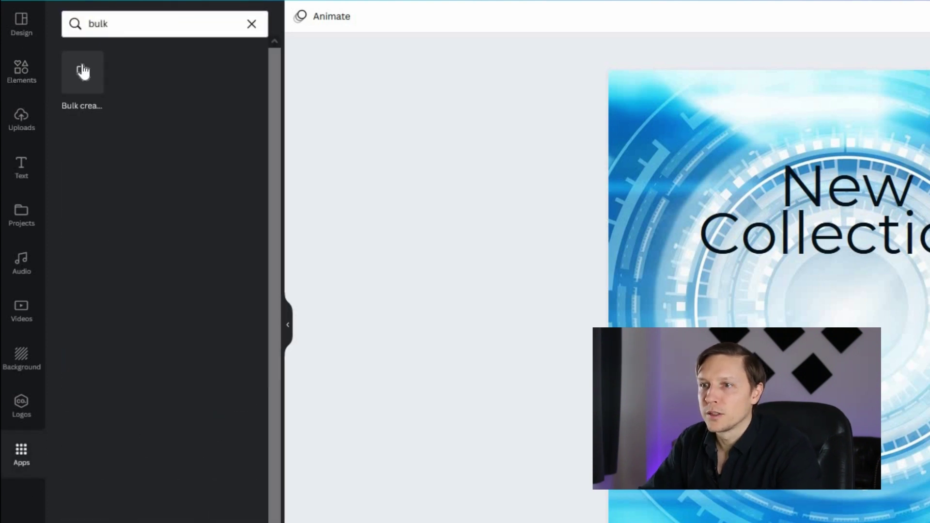
pyautogui.click(82, 72)
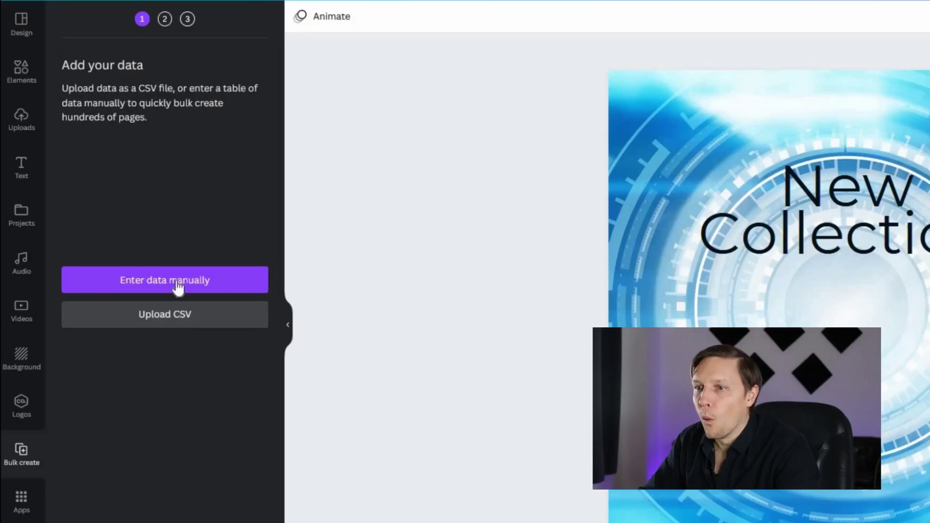
pyautogui.click(187, 283)
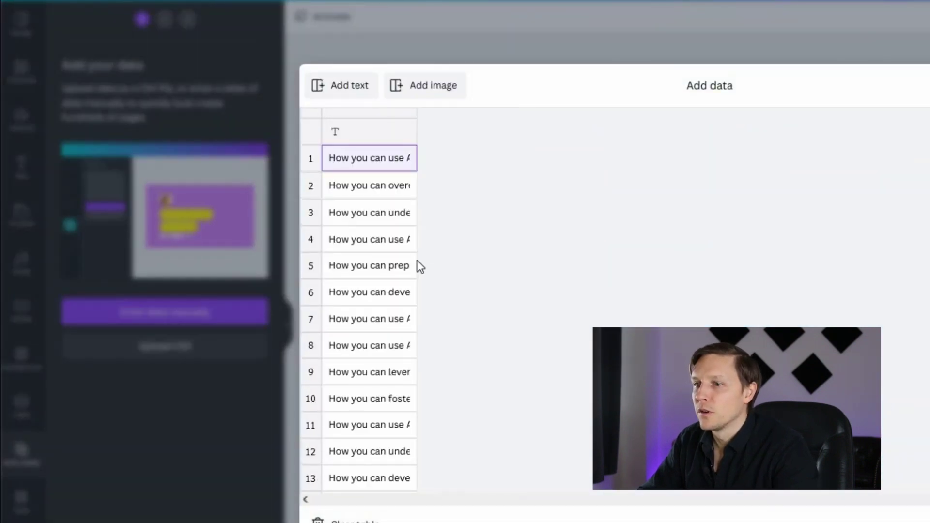
pyautogui.scroll(-20, 419, 277)
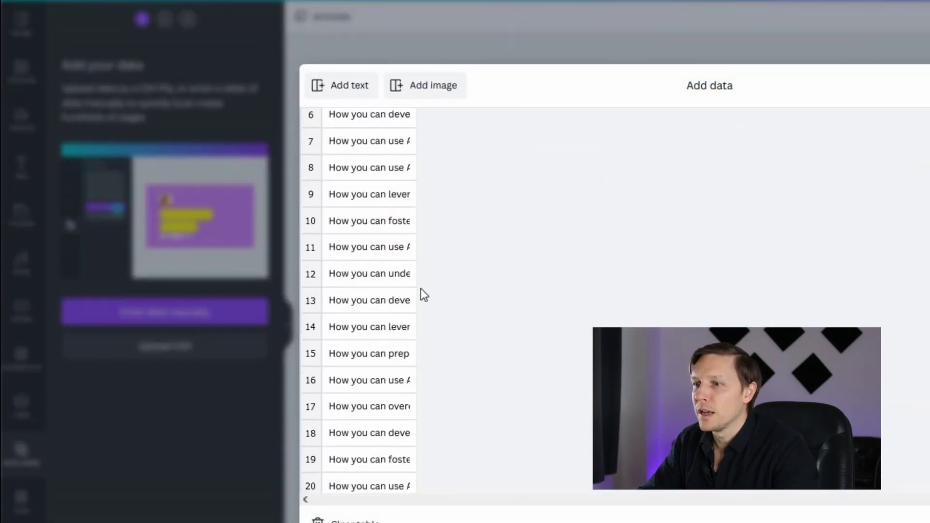
pyautogui.scroll(-20, 463, 318)
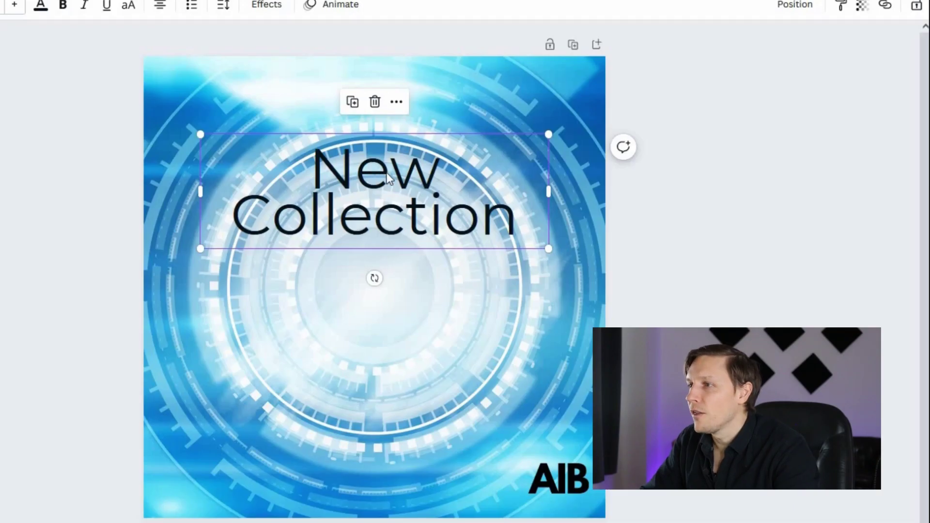
# Connect the New Collection headline to the Questions data and generate the 100 question pages.
pyautogui.rightClick(386, 173)
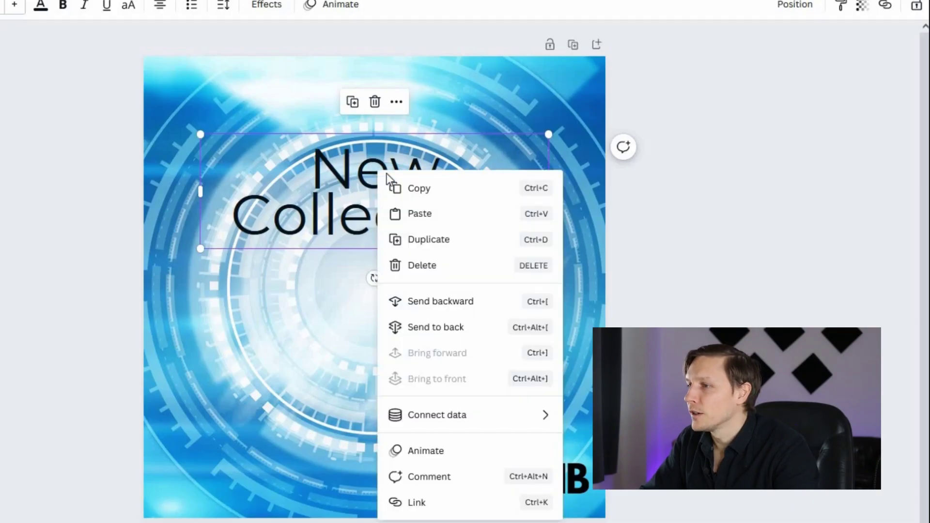
pyautogui.moveTo(557, 418)
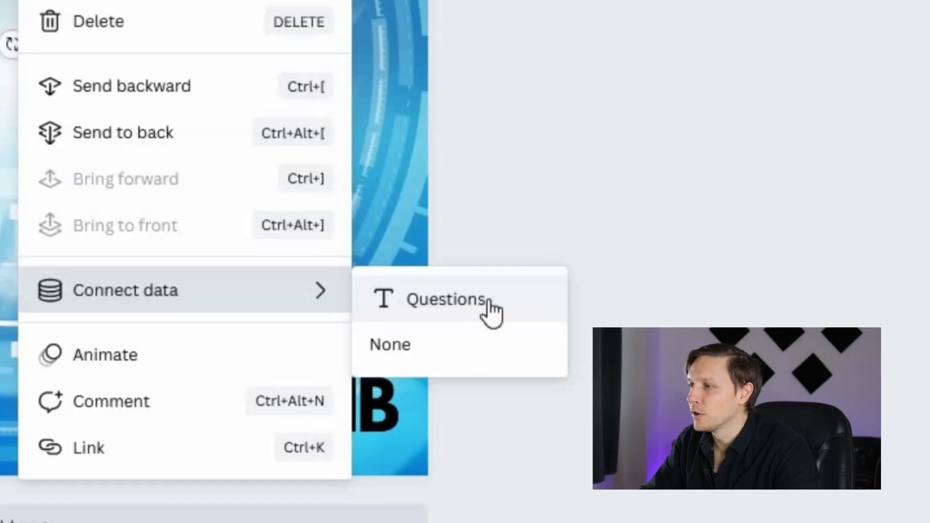
pyautogui.click(488, 299)
pyautogui.scroll(-10, 131, 168)
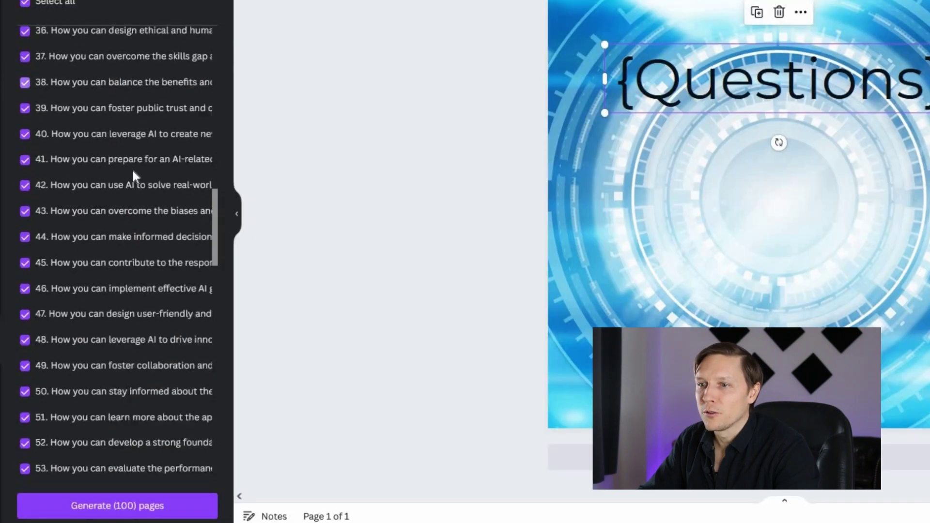
pyautogui.scroll(-10, 131, 168)
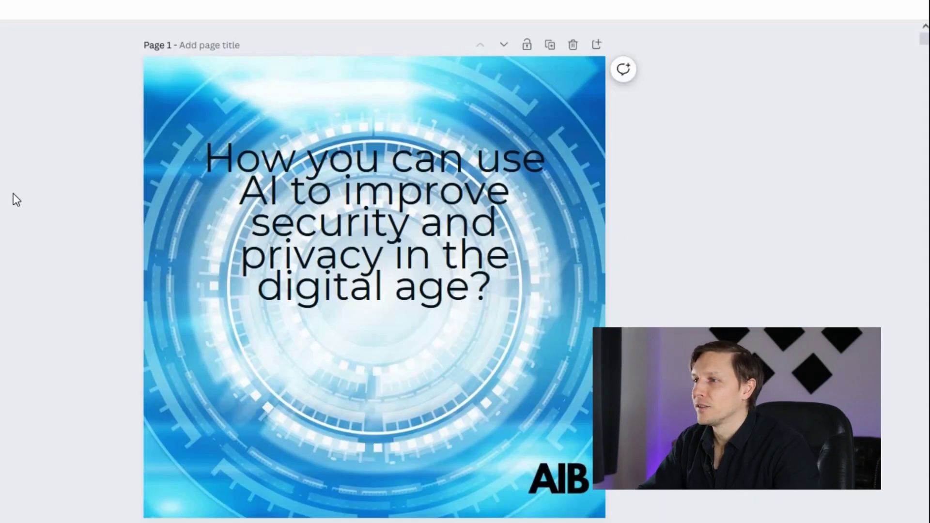
# Scroll through the generated question pages to review their grey, pastel, gold and sand backgrounds.
pyautogui.scroll(-15, 13, 194)
pyautogui.scroll(-17, 10, 242)
pyautogui.scroll(-15, 12, 248)
pyautogui.scroll(-15, 14, 242)
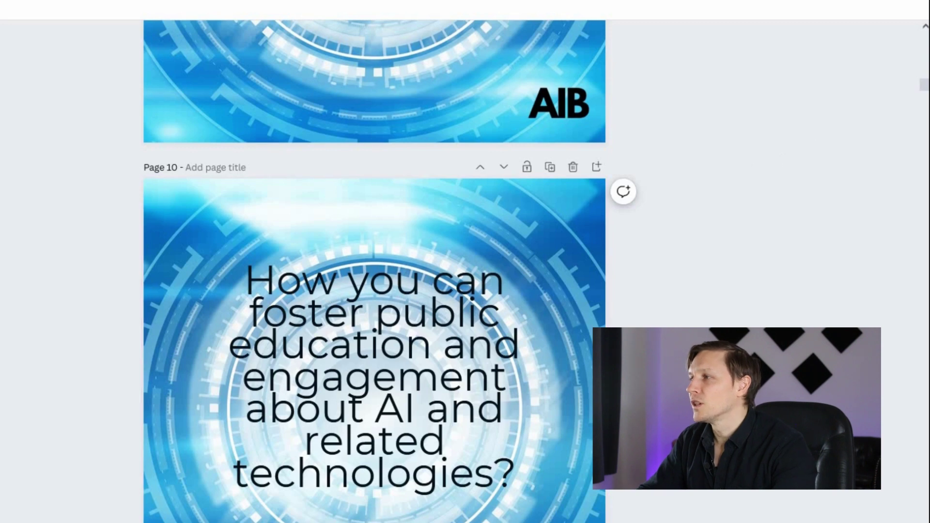
pyautogui.moveTo(924, 55); pyautogui.dragTo(915, 21)
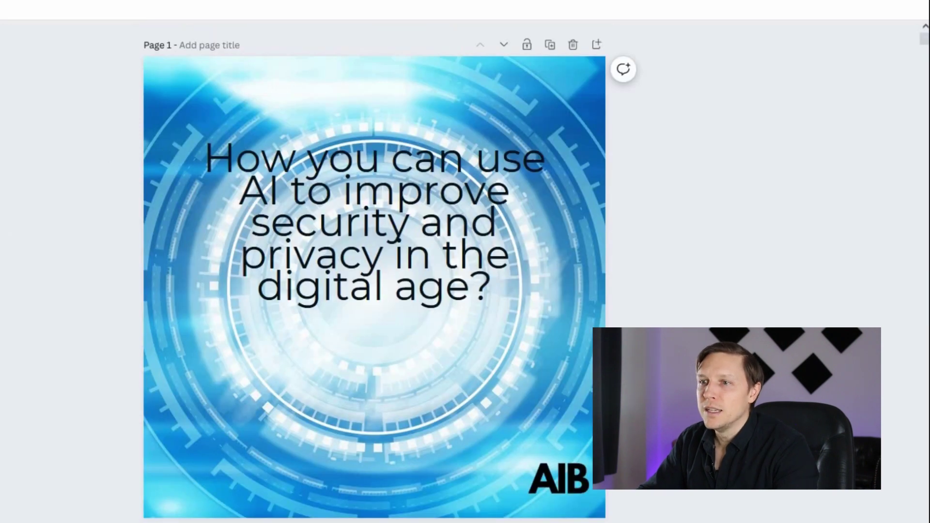
pyautogui.scroll(-9, 42, 168)
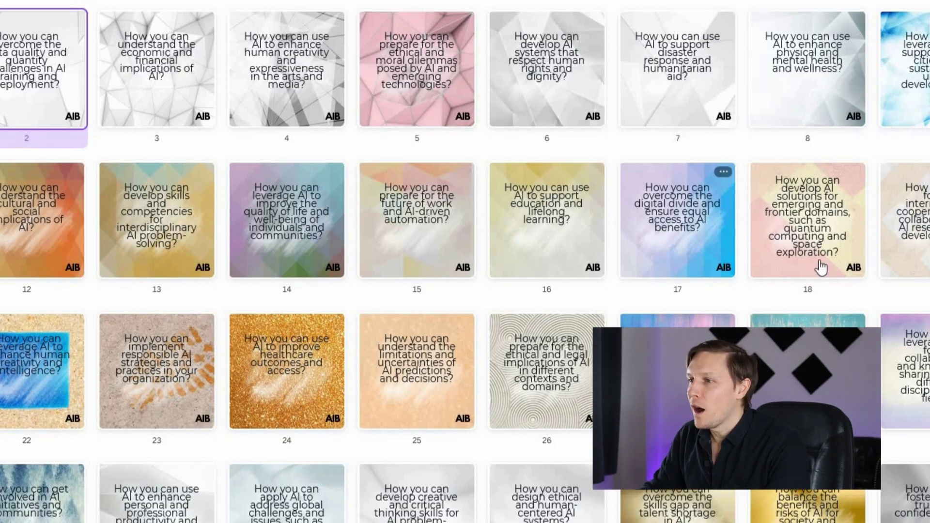
pyautogui.scroll(-6, 465, 262)
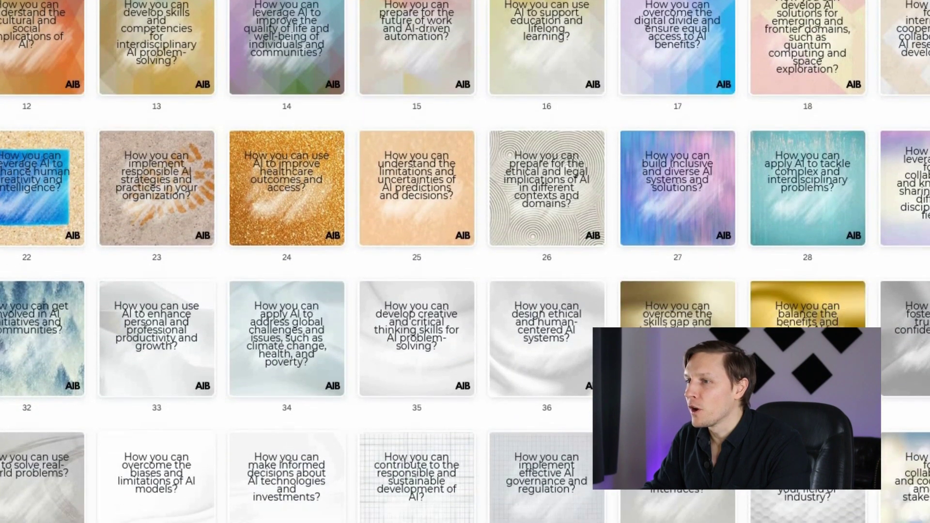
pyautogui.scroll(-6, 465, 261)
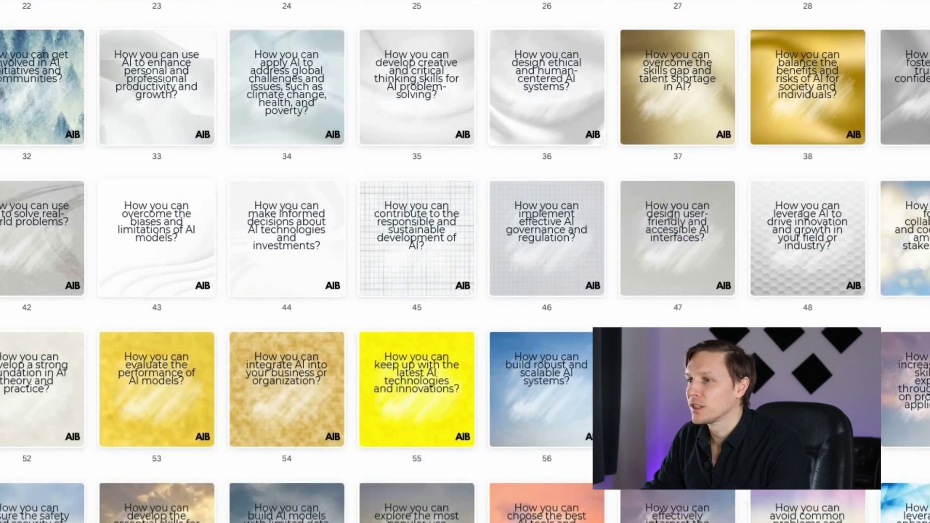
pyautogui.scroll(-6, 465, 262)
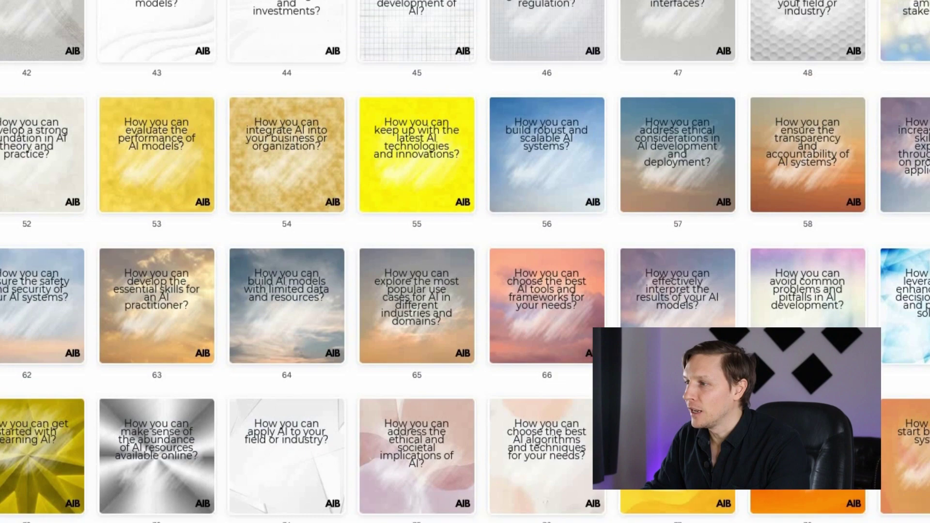
pyautogui.scroll(-3, 465, 262)
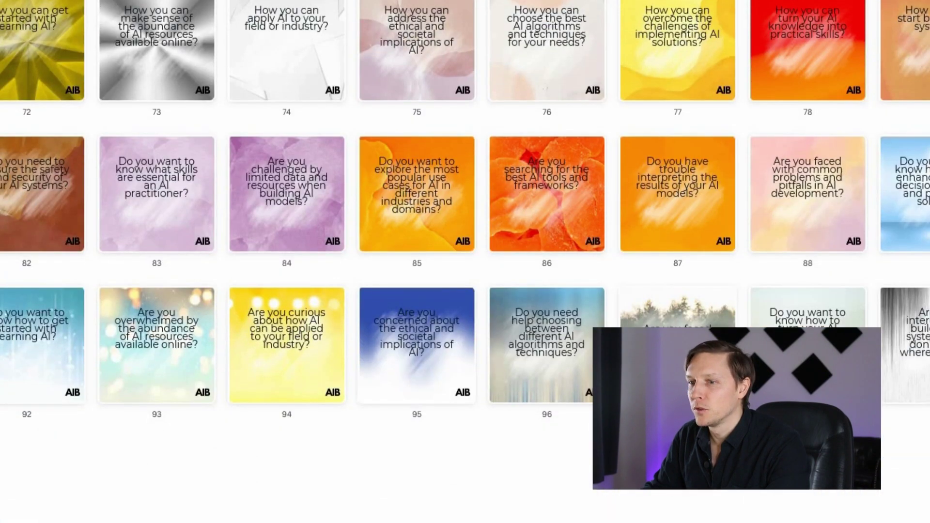
pyautogui.scroll(15, 465, 262)
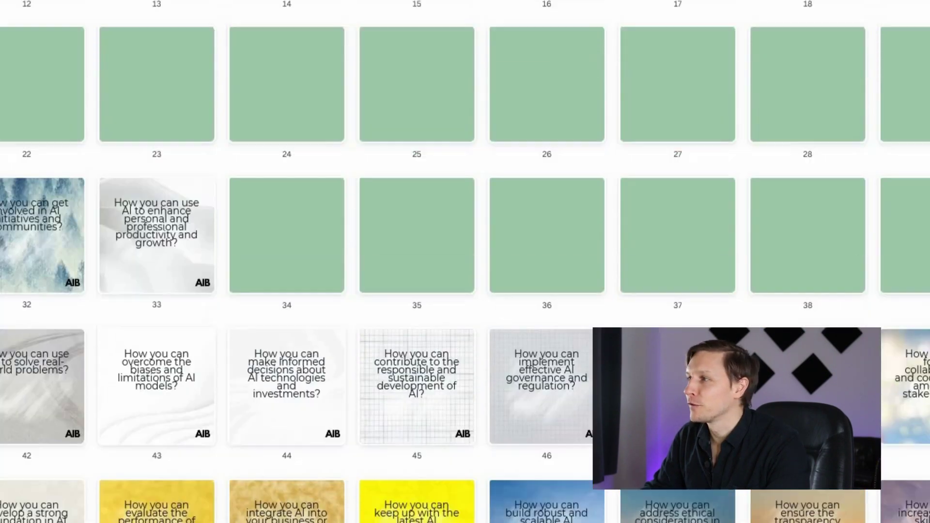
pyautogui.scroll(5, 465, 261)
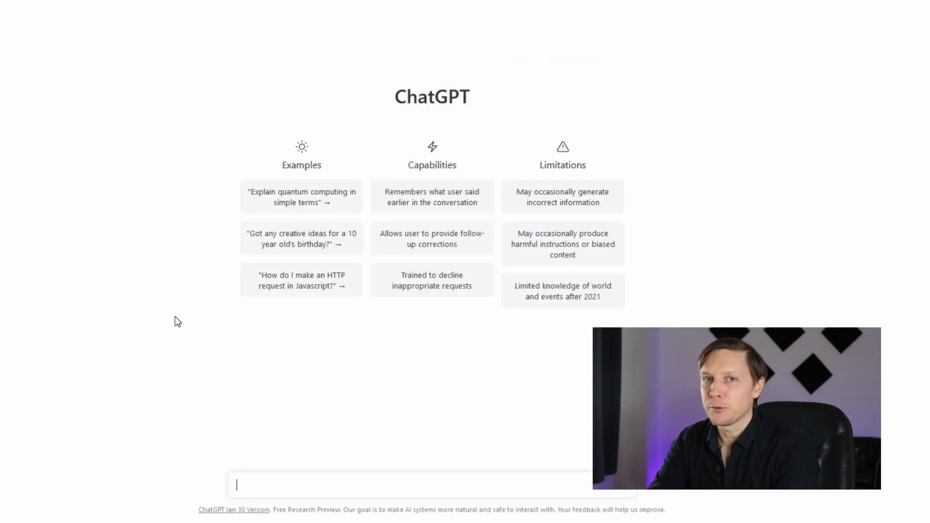
# Paste the prepared prompt into the new ChatGPT chat's message box.
pyautogui.write('Imagine you are a social media expert who is also specialised in artificial intelligence. Write a compelling caption for Instagram which answers the following question, use emojies and hashtags:')
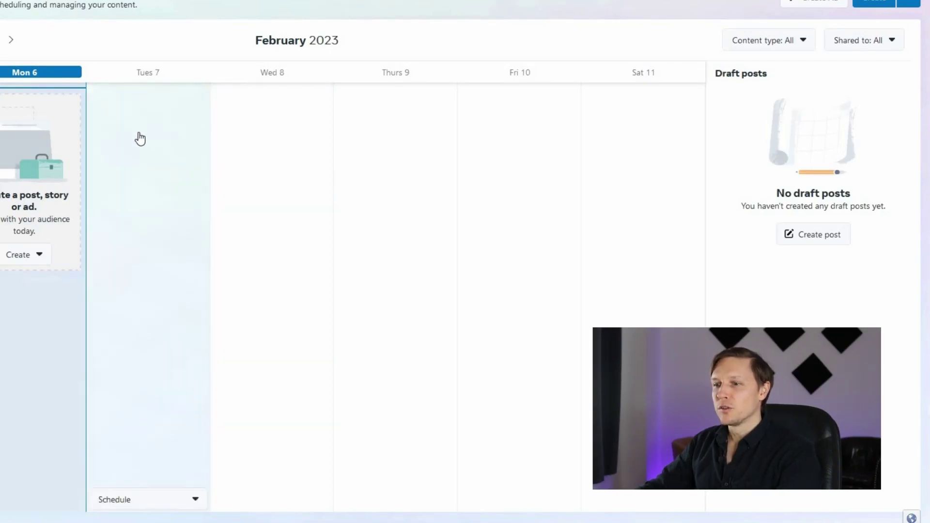
# Create a new Planner post and attach the first Canva question image as its photo.
pyautogui.click(140, 139)
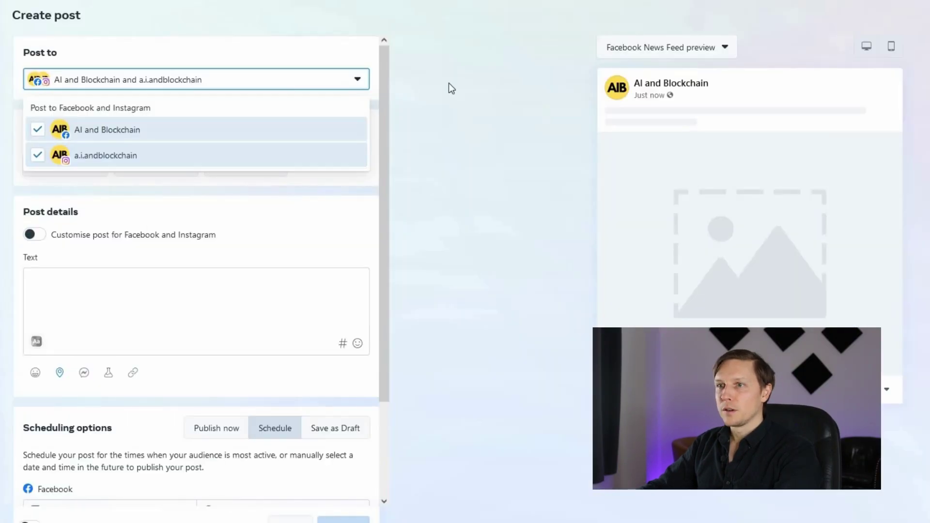
pyautogui.click(449, 83)
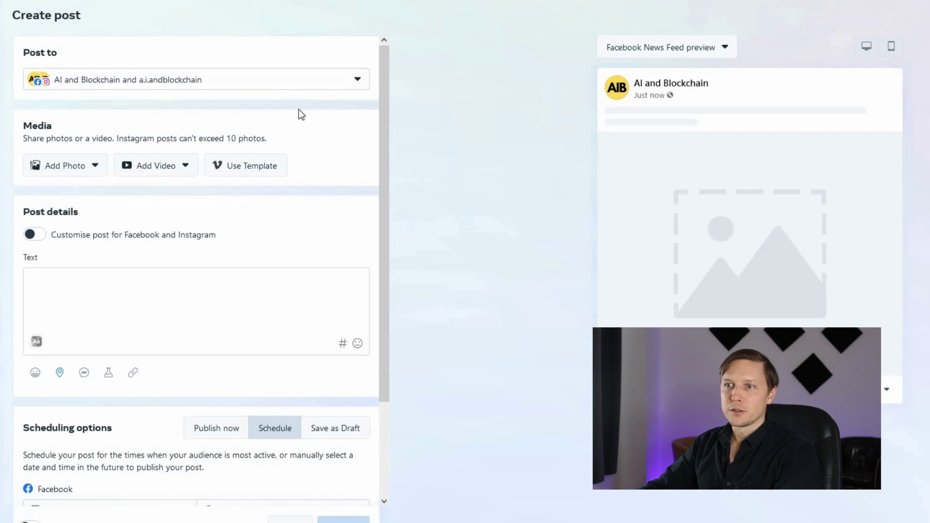